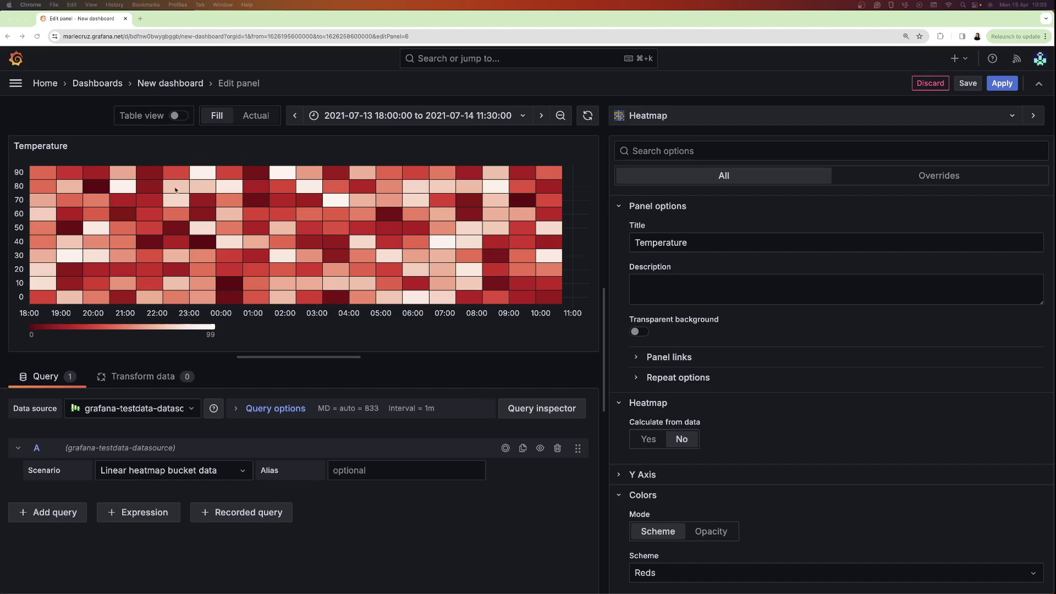
# Go to the Data sources page listing grafana-testdata-datasource and Prometheus.
pyautogui.moveTo(39, 175)
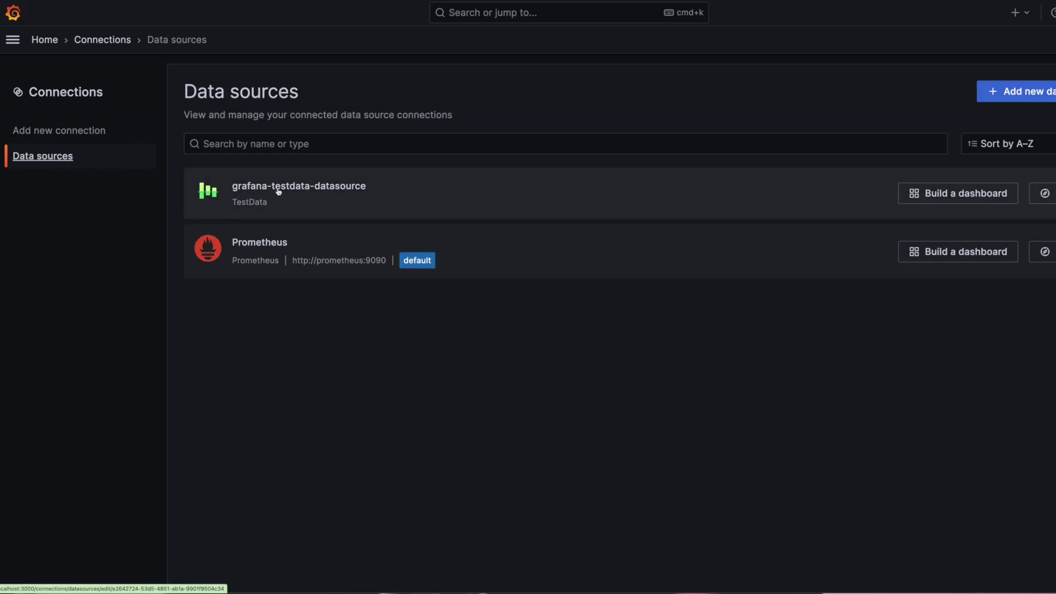
# Open the TestData source settings, then go to the Test dashboard with the Random Walk panel.
pyautogui.click(298, 187)
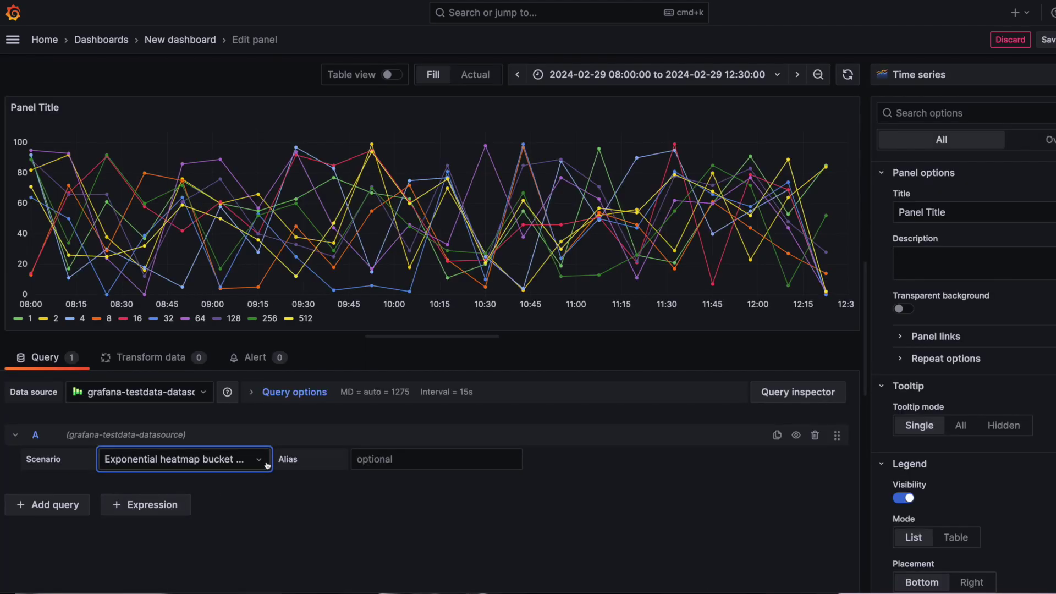
pyautogui.click(260, 460)
pyautogui.scroll(-3, 190, 513)
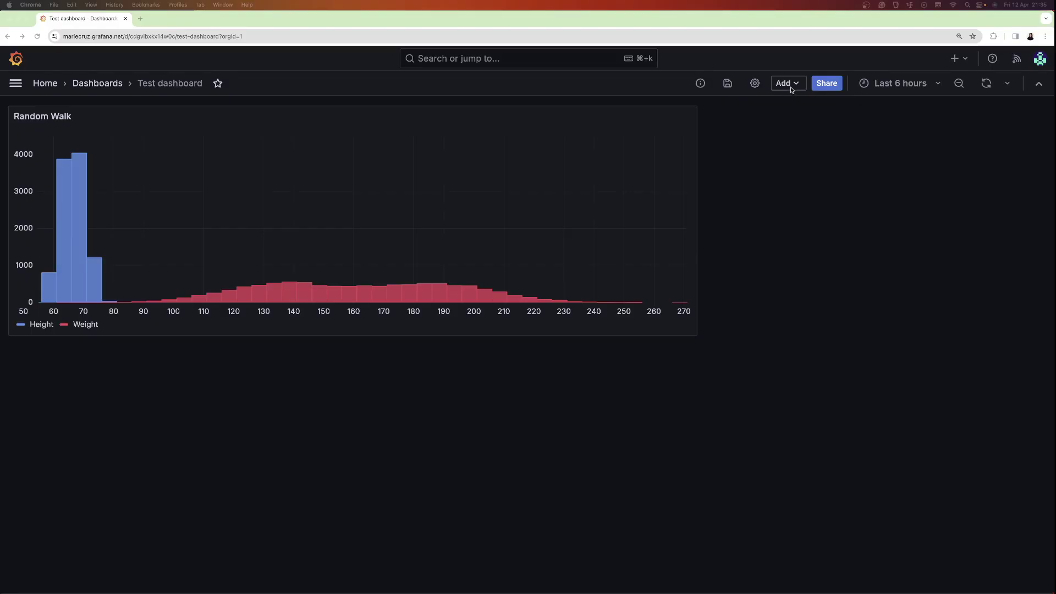
# Add a visualization panel using the Linear heatmap bucket data scenario, displayed as a Heatmap.
pyautogui.click(791, 87)
pyautogui.click(785, 104)
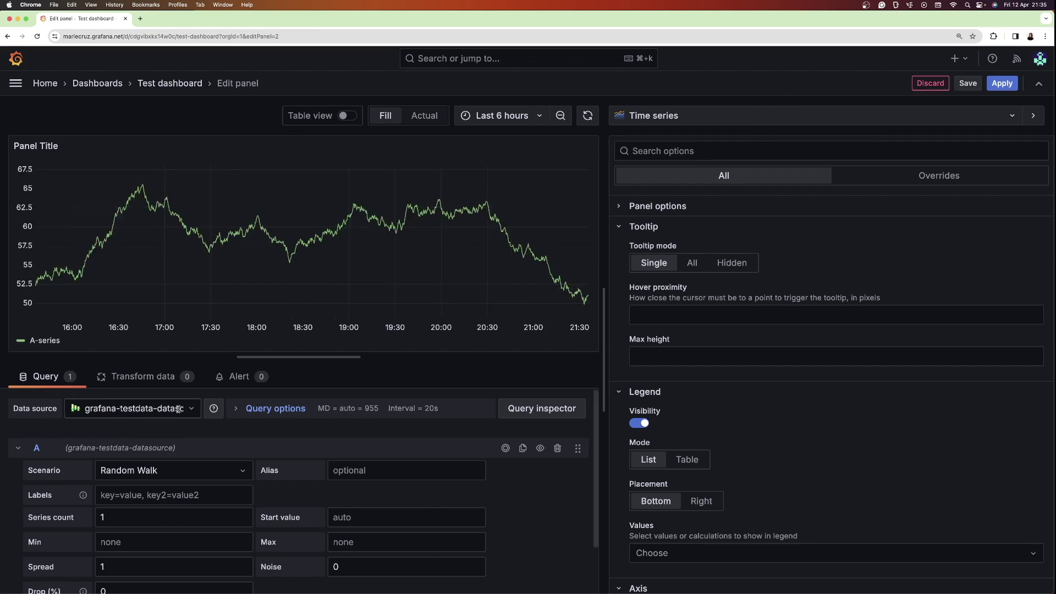
pyautogui.click(169, 472)
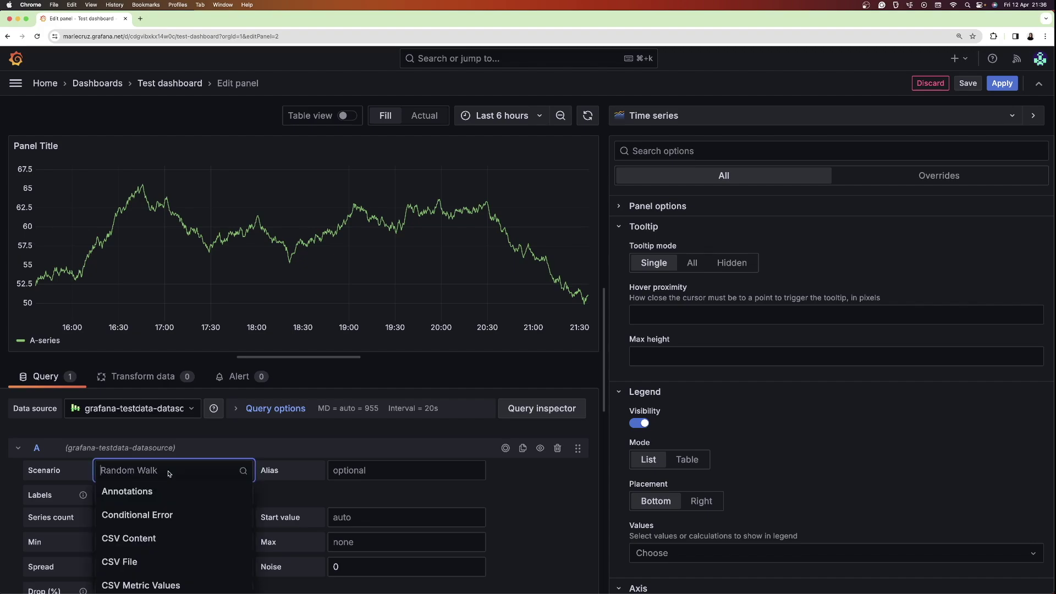
pyautogui.scroll(-2, 155, 528)
pyautogui.scroll(-5, 156, 523)
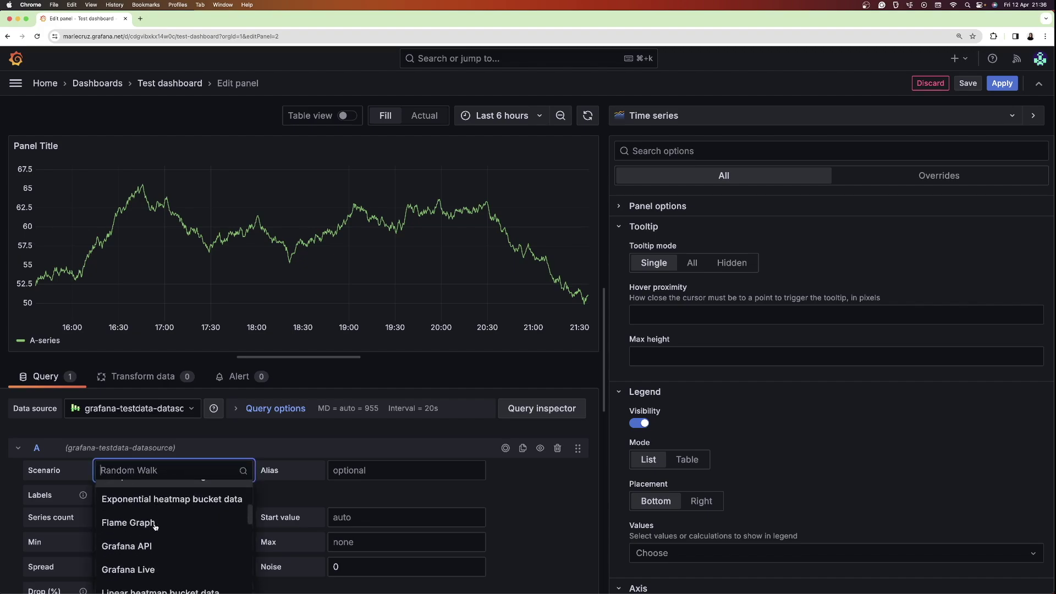
pyautogui.click(159, 571)
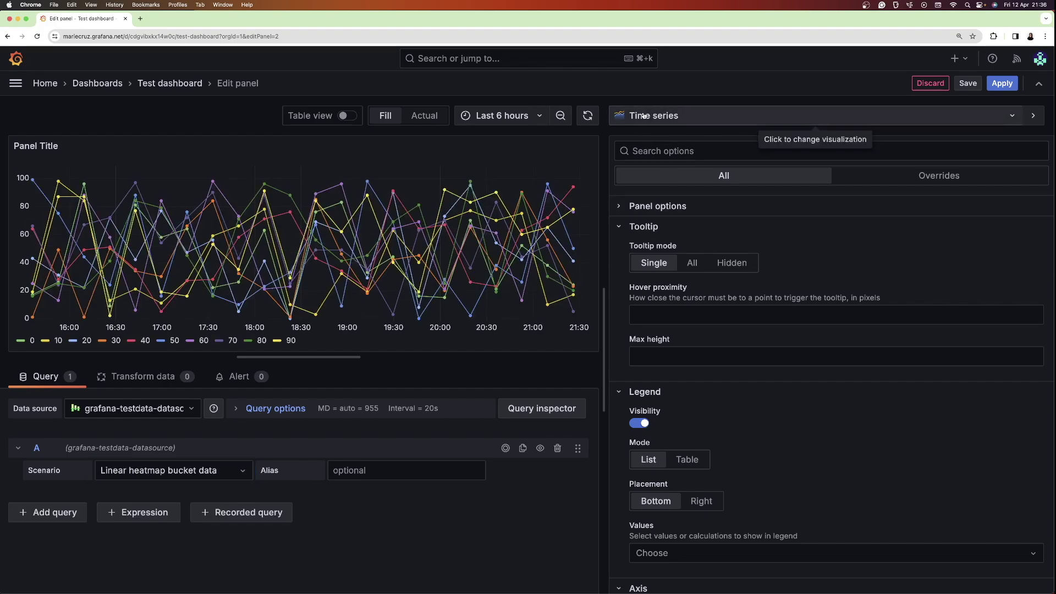
pyautogui.click(681, 120)
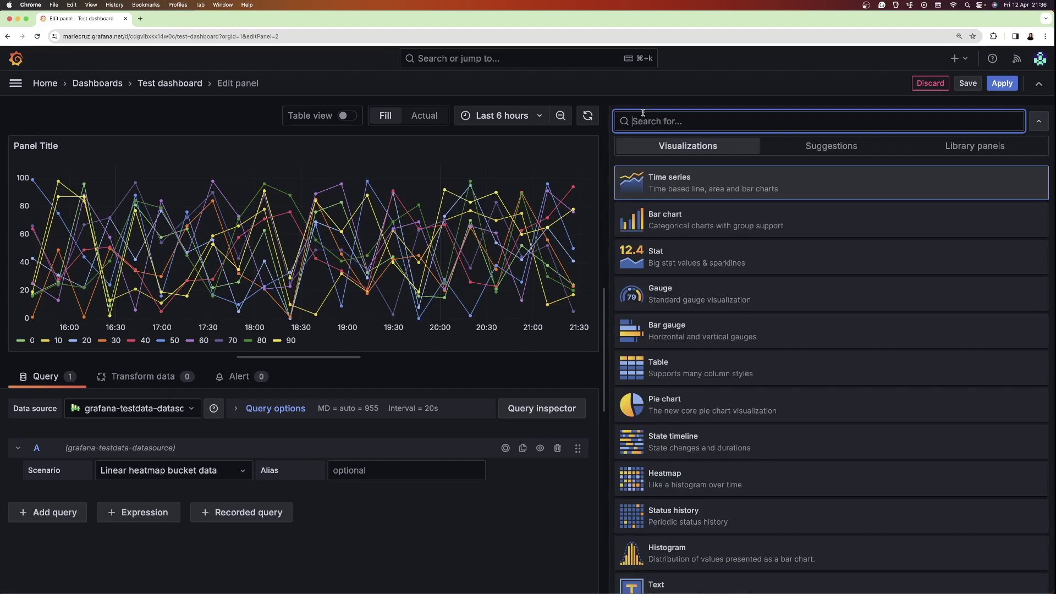
pyautogui.click(673, 478)
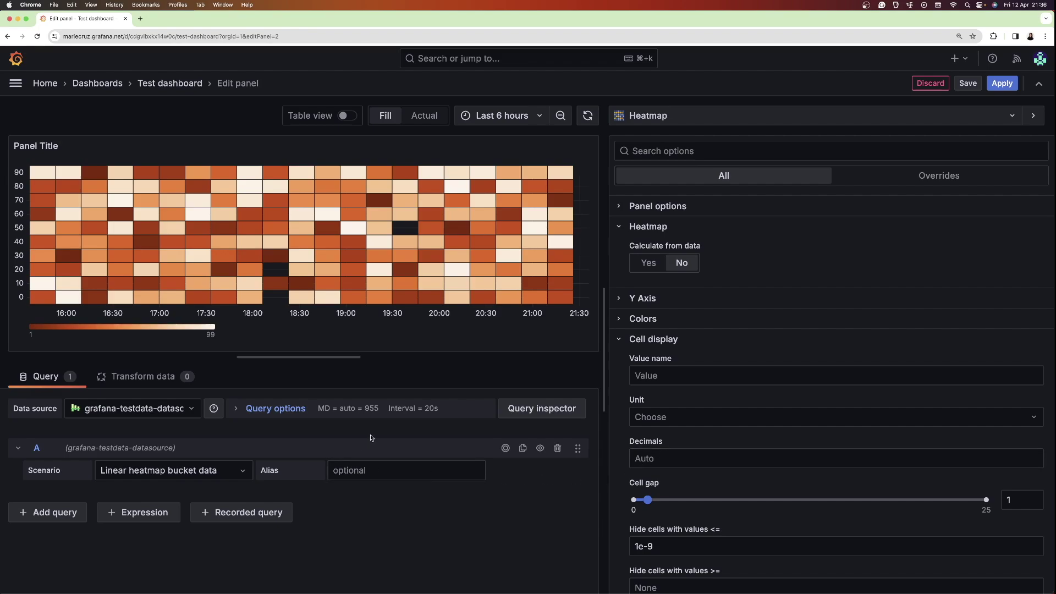
# View the panel's query results in the inspector's Data tab as a bucket table.
pyautogui.click(527, 409)
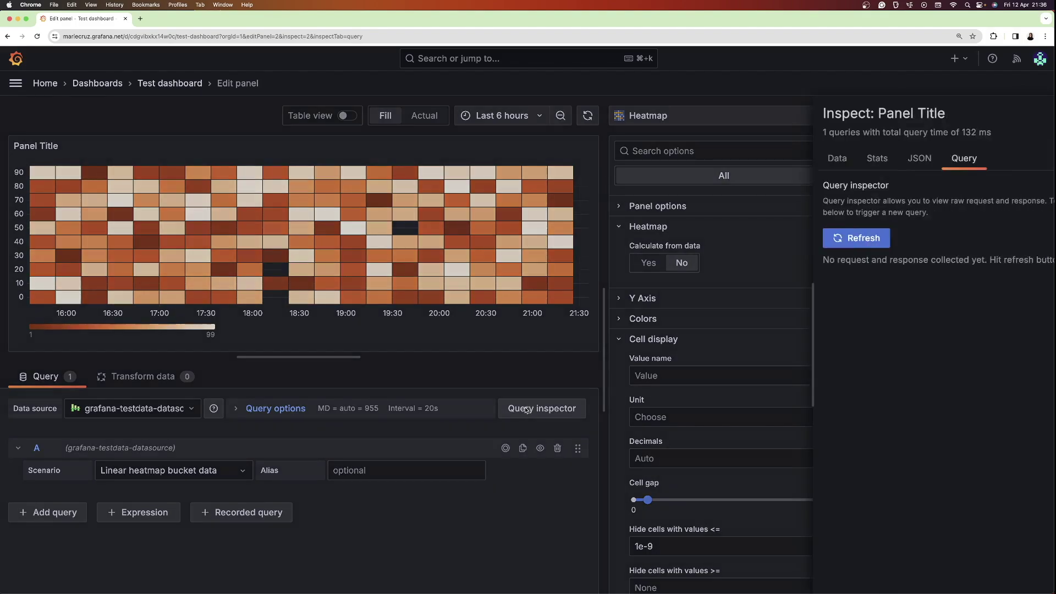
pyautogui.click(549, 159)
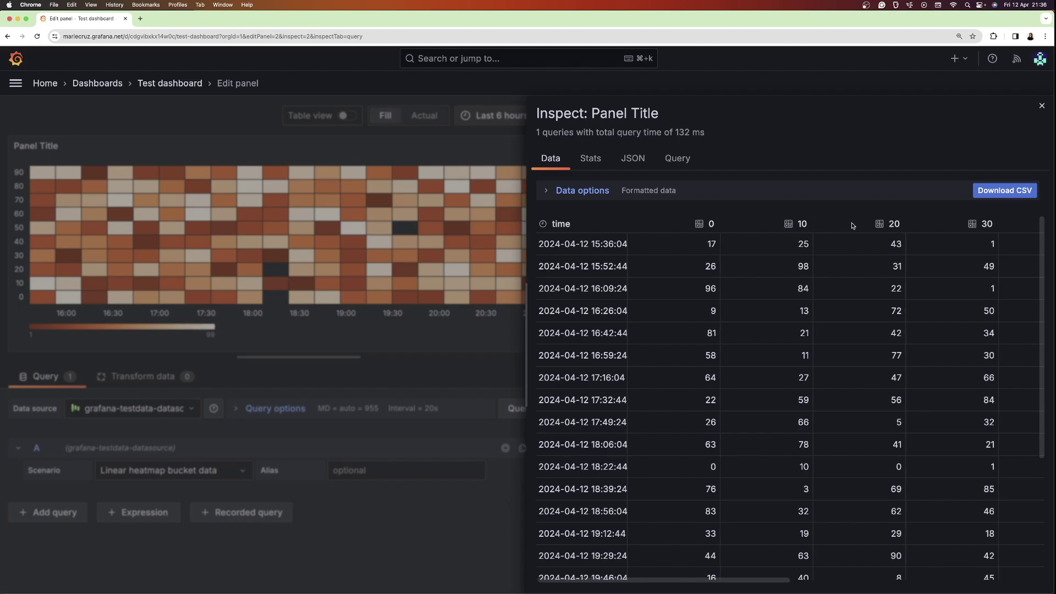
pyautogui.hscroll(8, 853, 224)
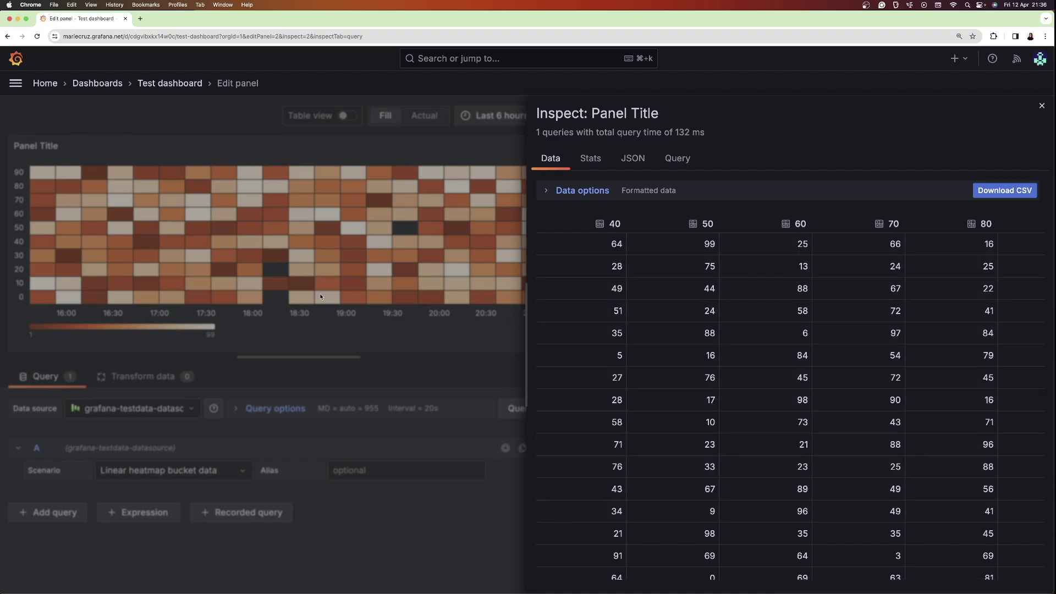
# Close the inspector and rename the panel title to 'Temperature'.
pyautogui.click(141, 213)
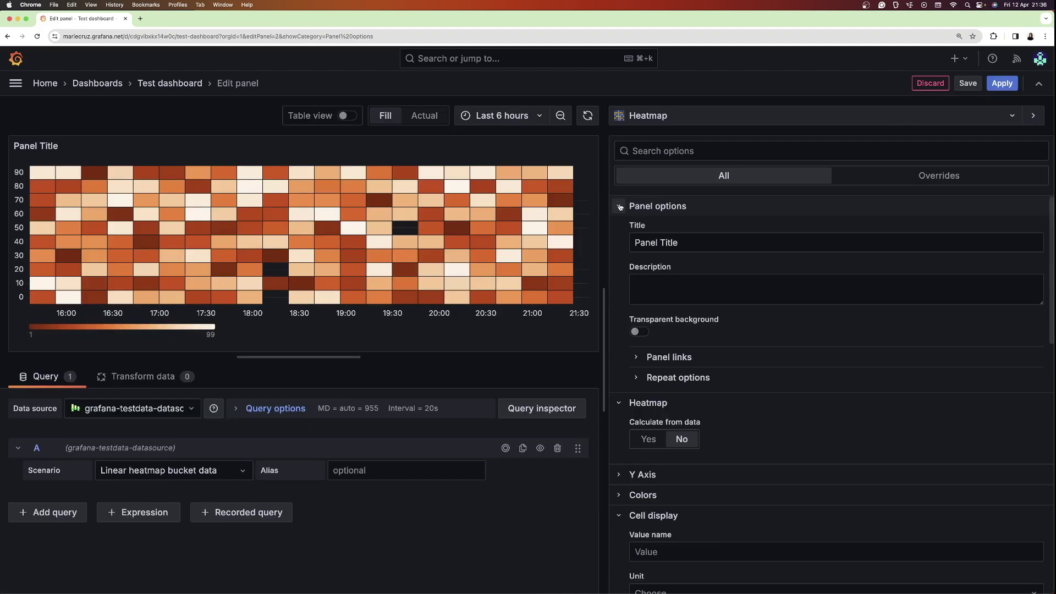
pyautogui.tripleClick(699, 242)
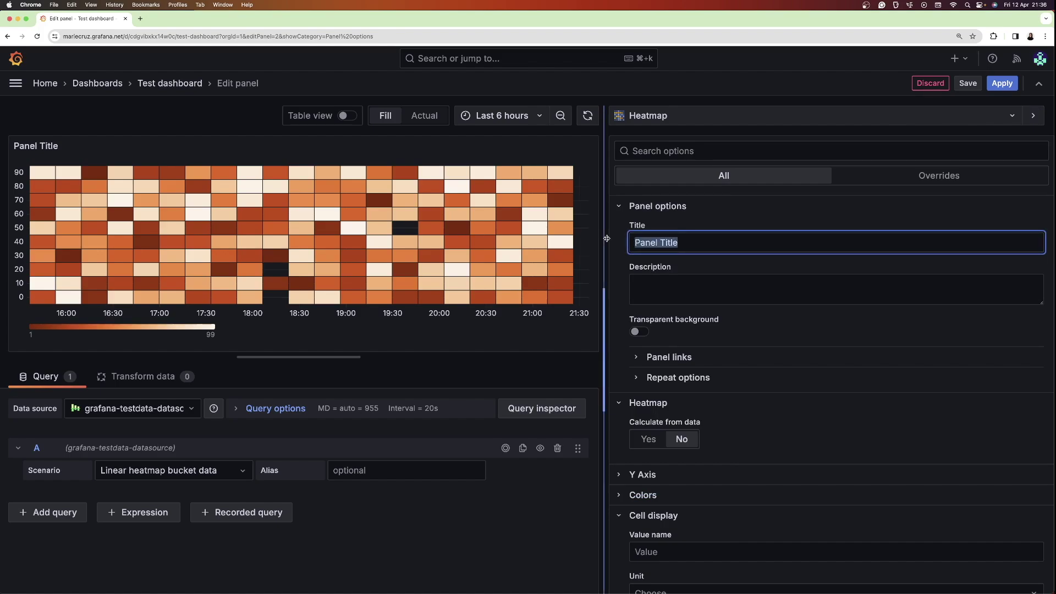
pyautogui.write('Temperature')
pyautogui.click(619, 206)
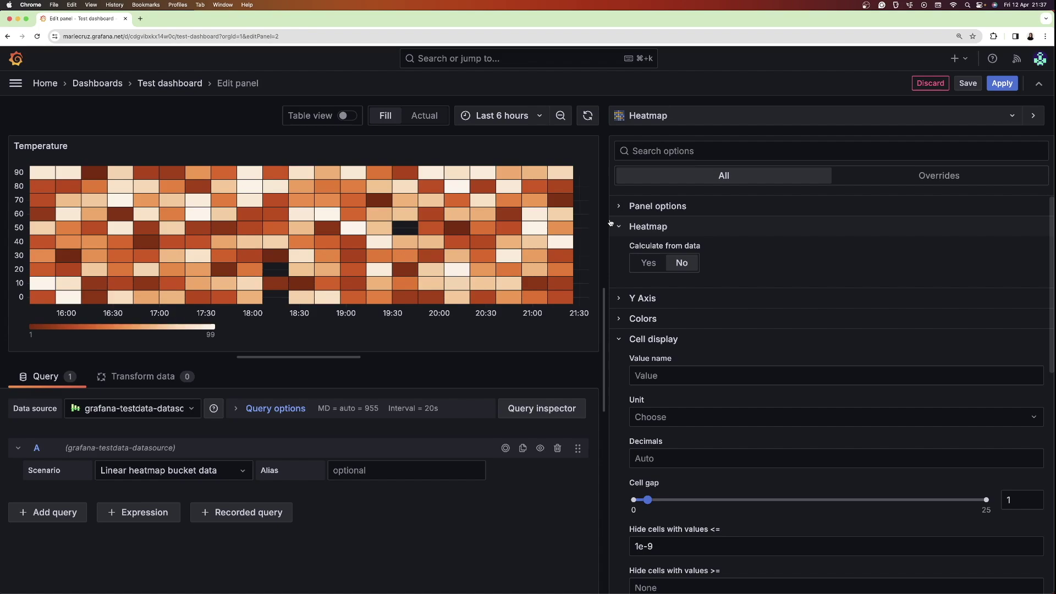
# Set the Y Axis unit to Temperature > Fahrenheit (°F).
pyautogui.click(641, 298)
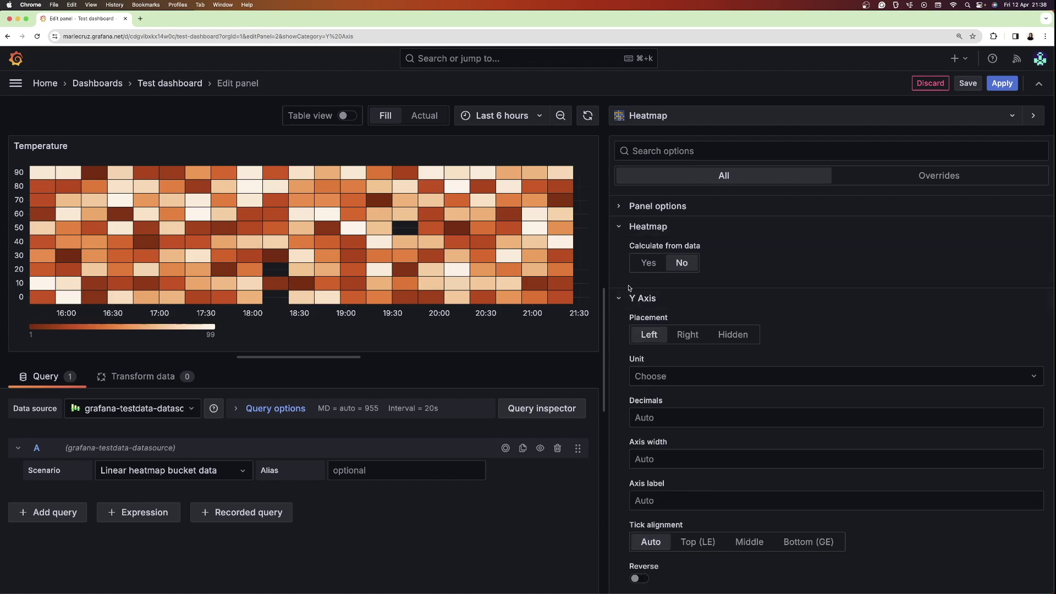
pyautogui.click(663, 379)
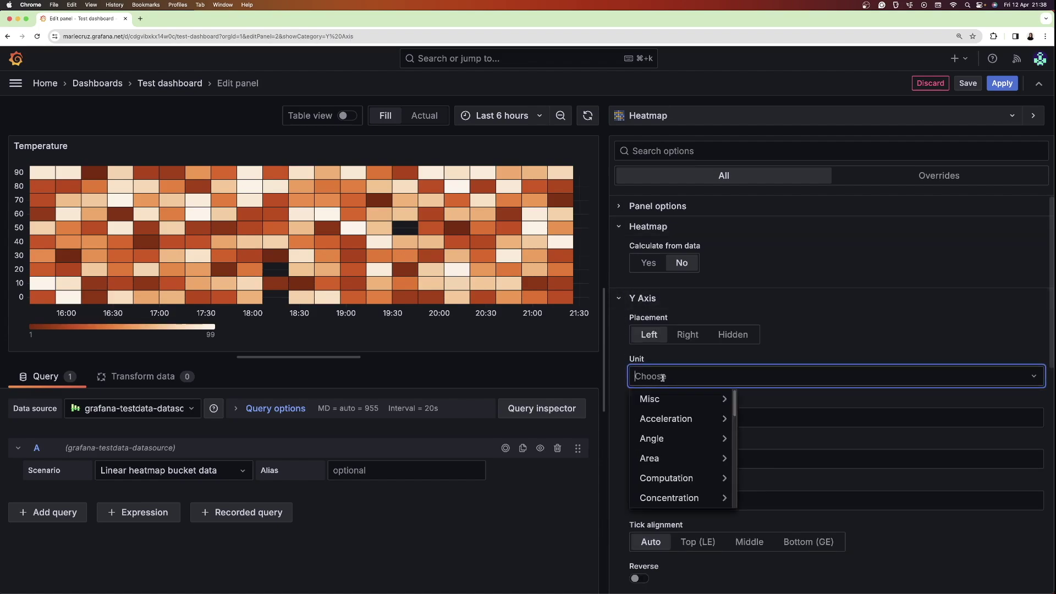
pyautogui.scroll(-3, 675, 452)
pyautogui.scroll(-3, 676, 453)
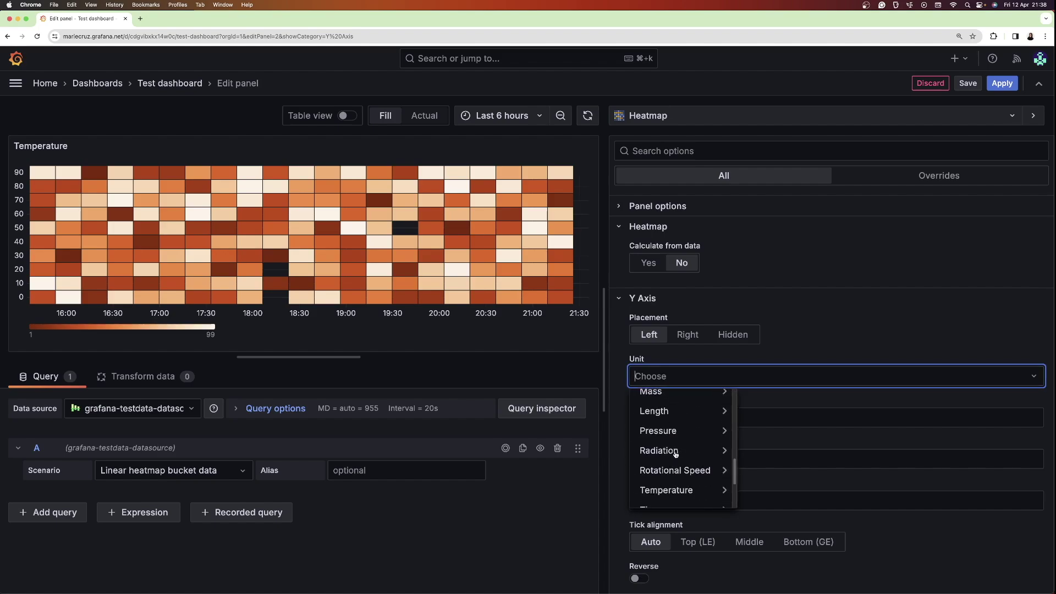
pyautogui.click(770, 419)
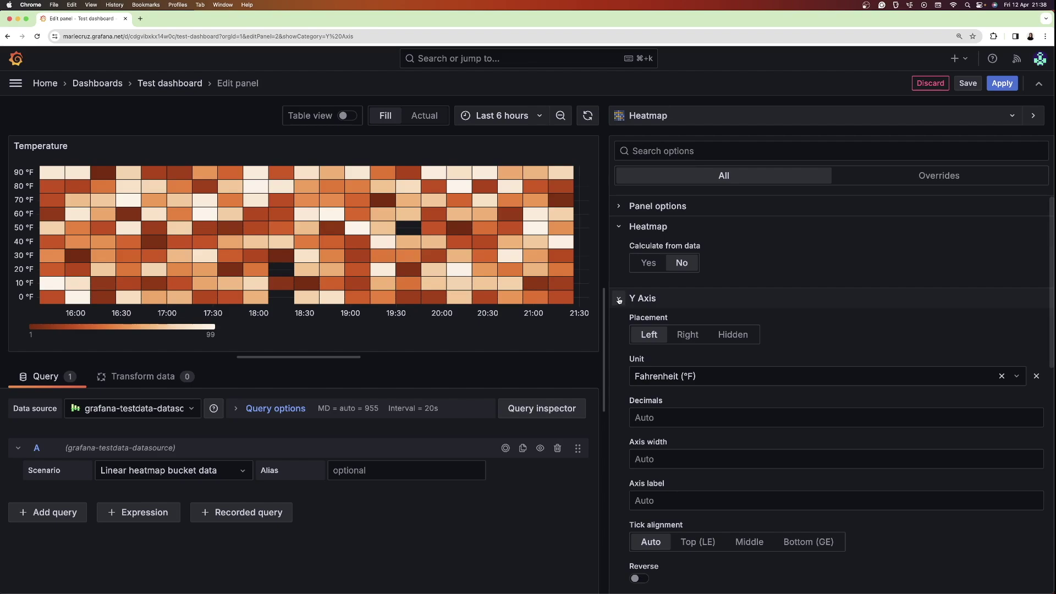
pyautogui.click(619, 300)
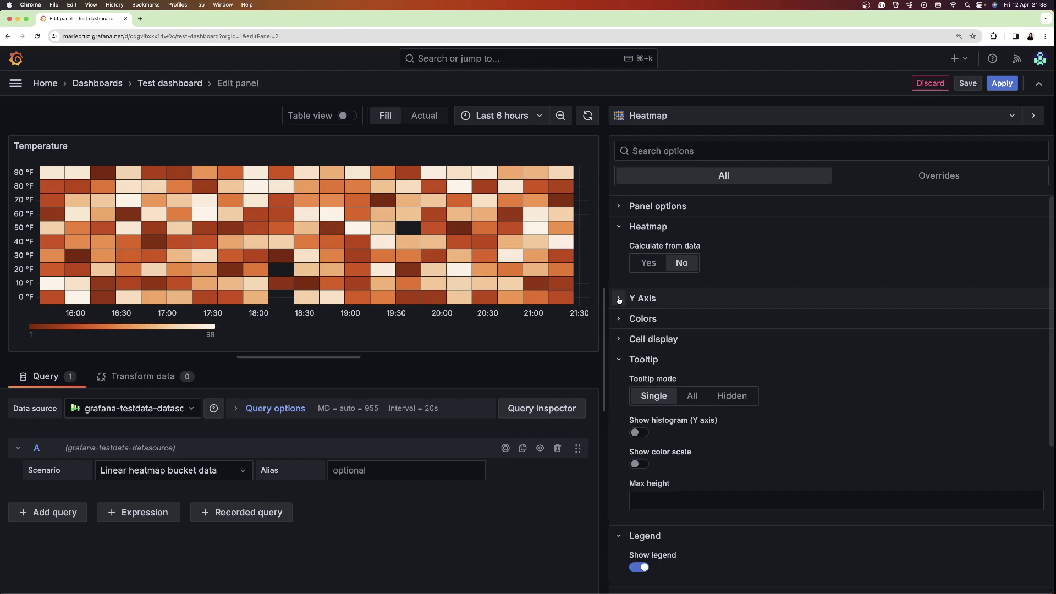
pyautogui.click(619, 320)
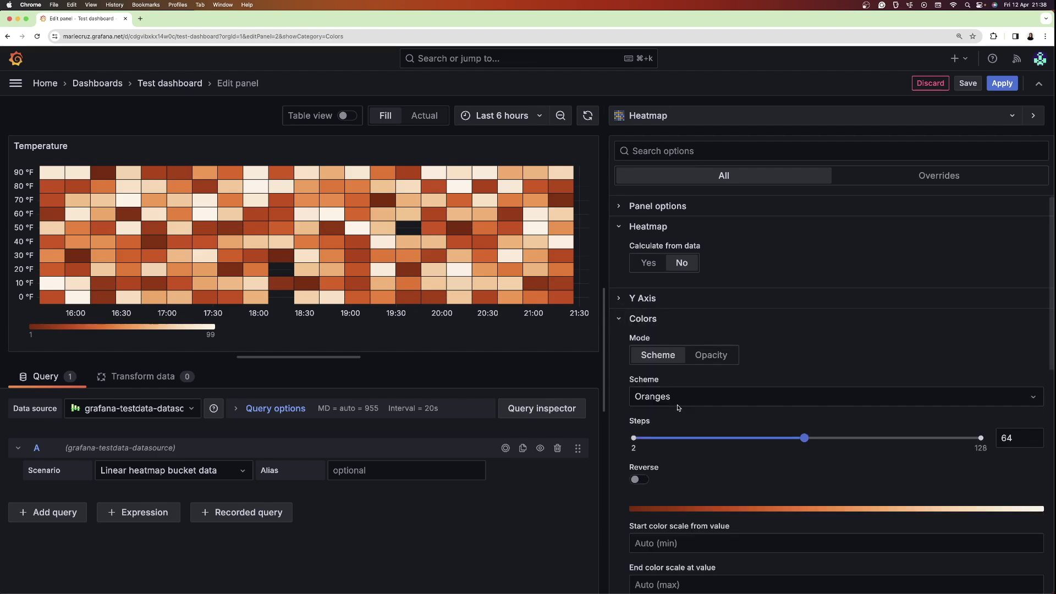
# Apply the Reds colour scheme and adjust the Steps slider from 2 up to 8.
pyautogui.click(647, 400)
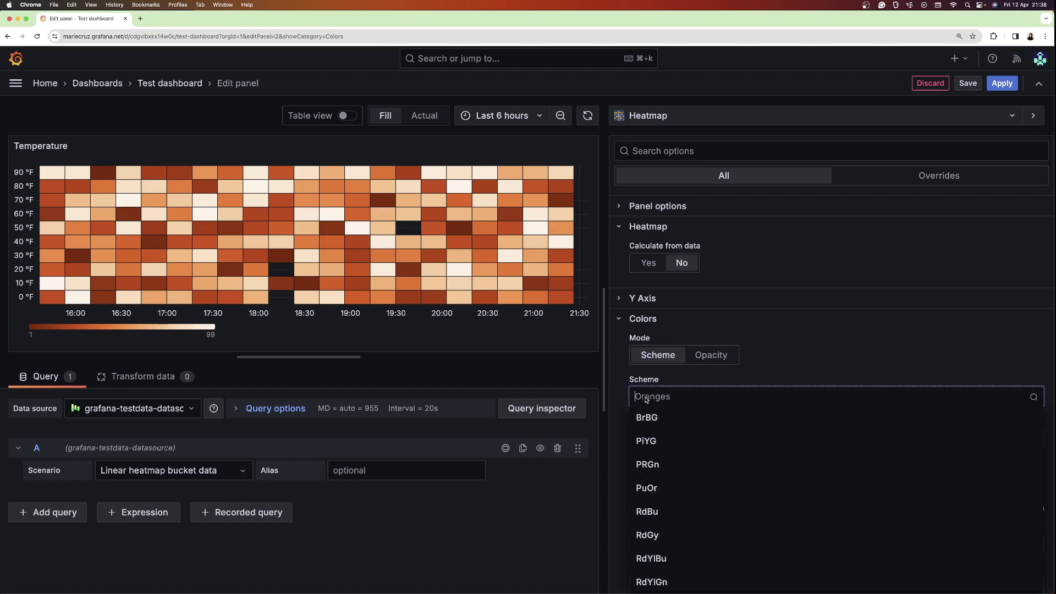
pyautogui.scroll(-3, 693, 504)
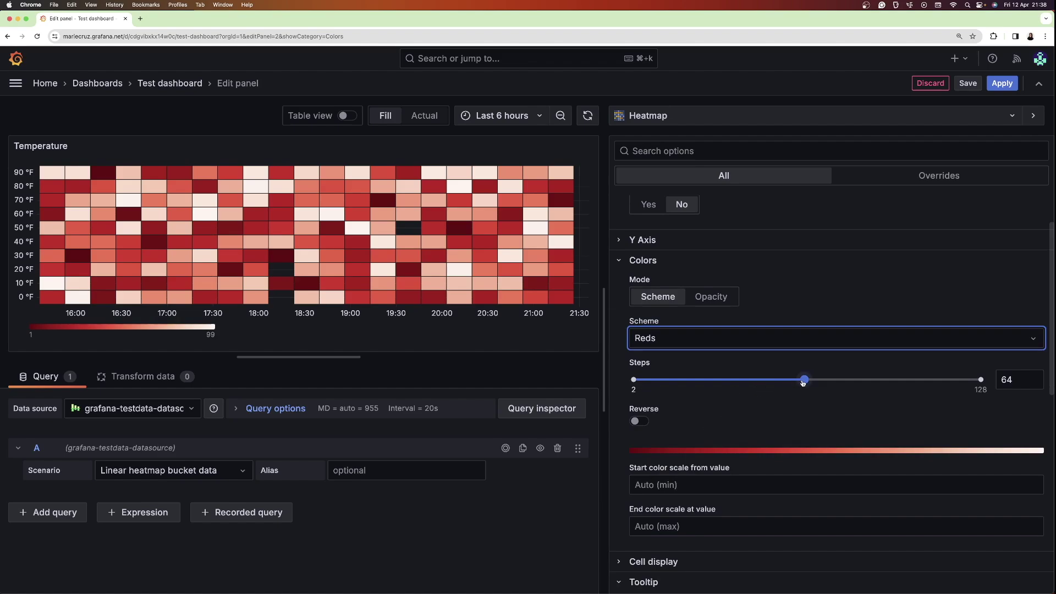
pyautogui.moveTo(804, 381); pyautogui.dragTo(627, 390)
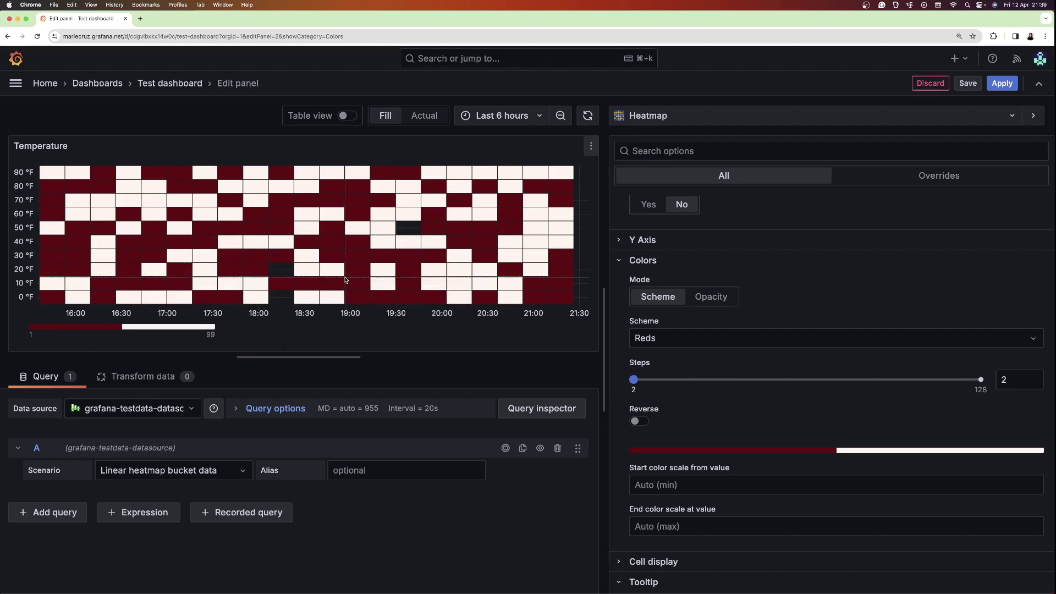
pyautogui.moveTo(634, 380); pyautogui.dragTo(664, 381)
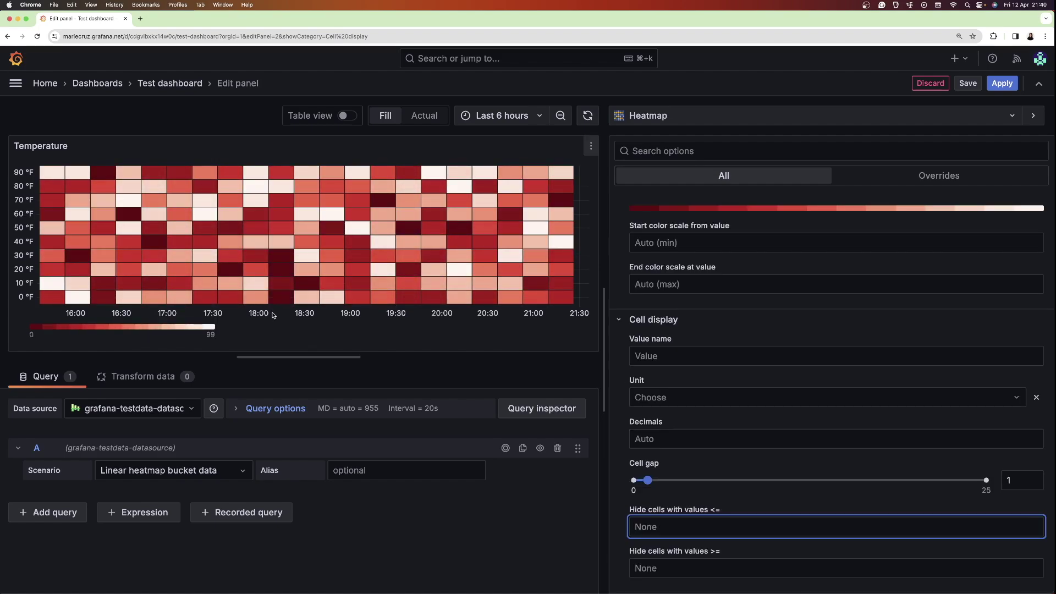
# Set Hide cells with values <= to 0 in Cell display.
pyautogui.moveTo(280, 301)
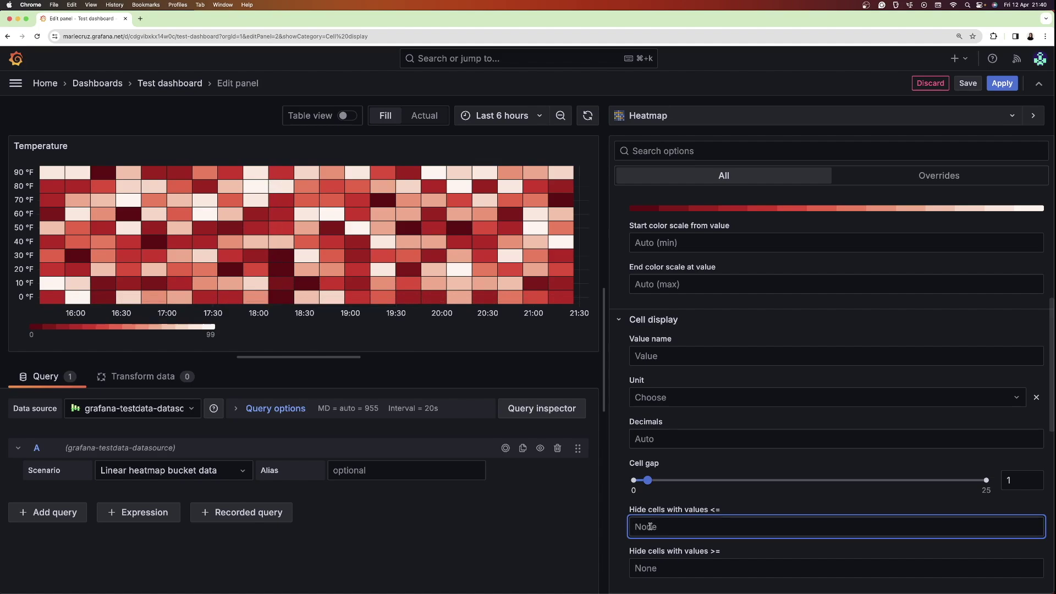
pyautogui.write('0')
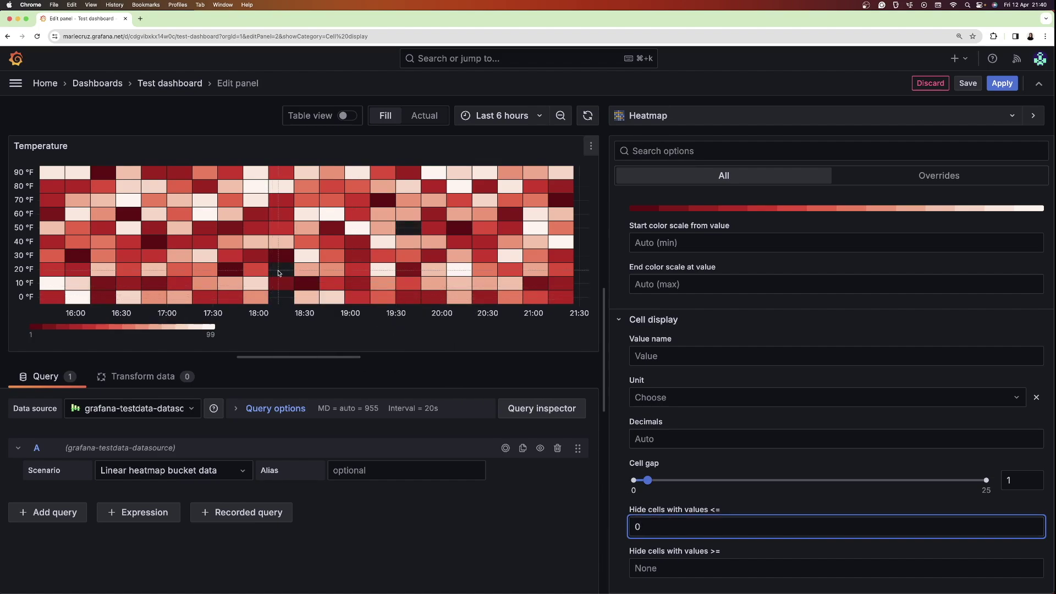
pyautogui.click(622, 315)
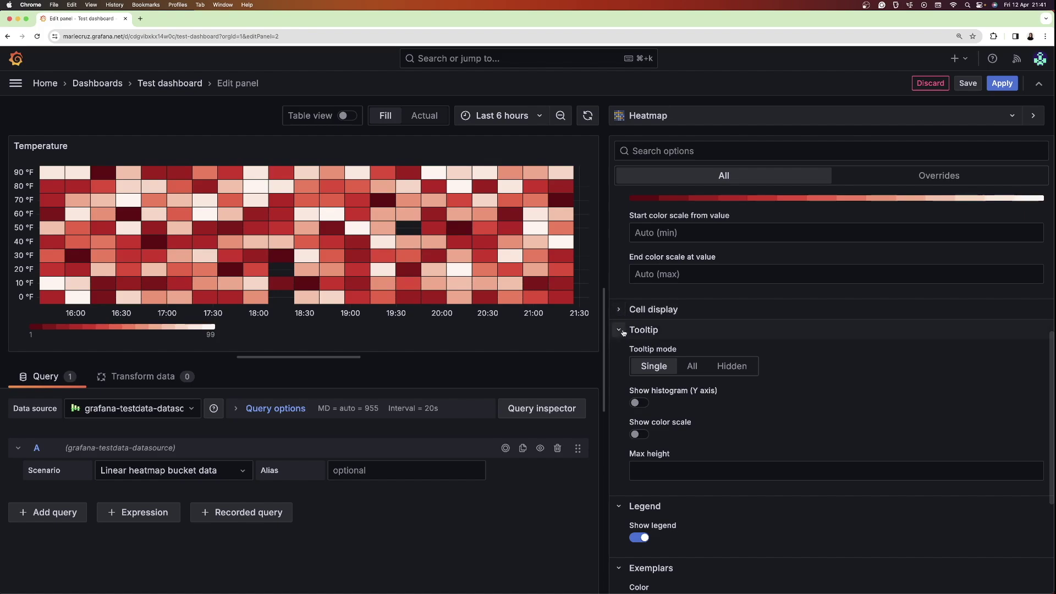
# Turn on Show histogram (Y axis) and Show color scale in the Tooltip settings.
pyautogui.click(636, 402)
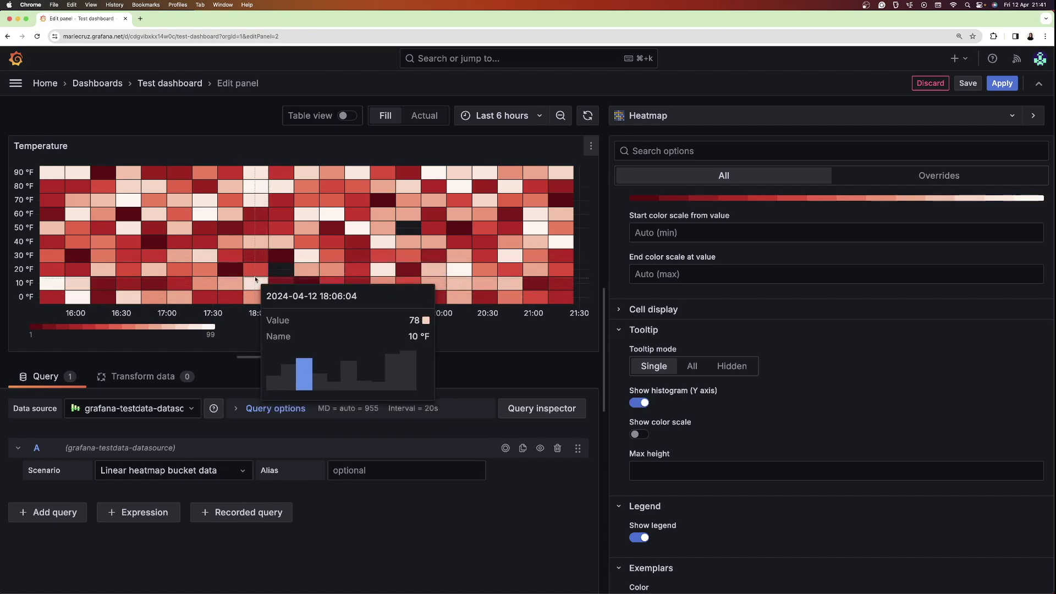
pyautogui.moveTo(247, 241)
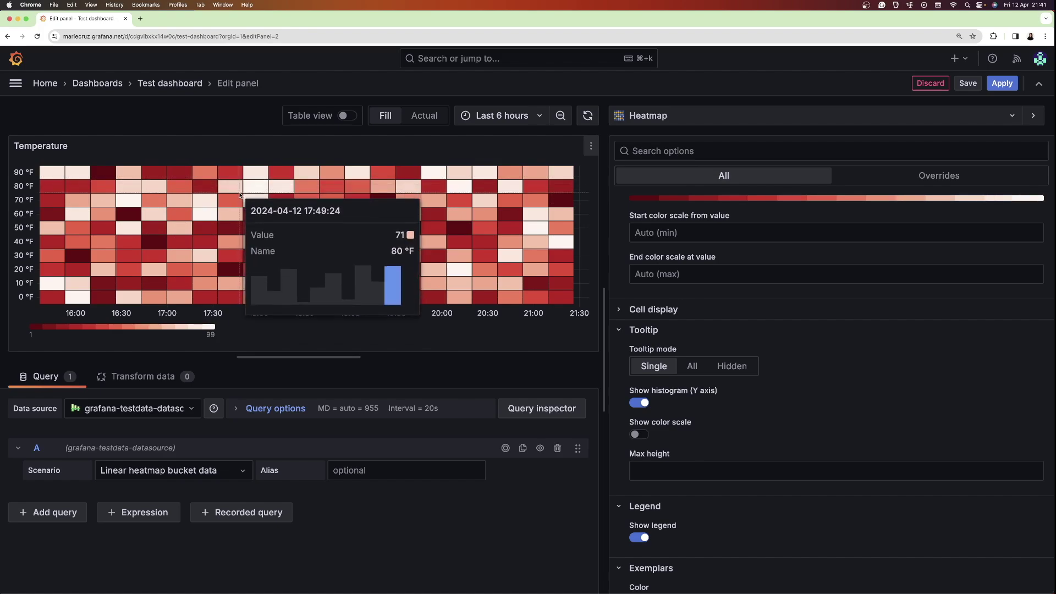
pyautogui.click(636, 435)
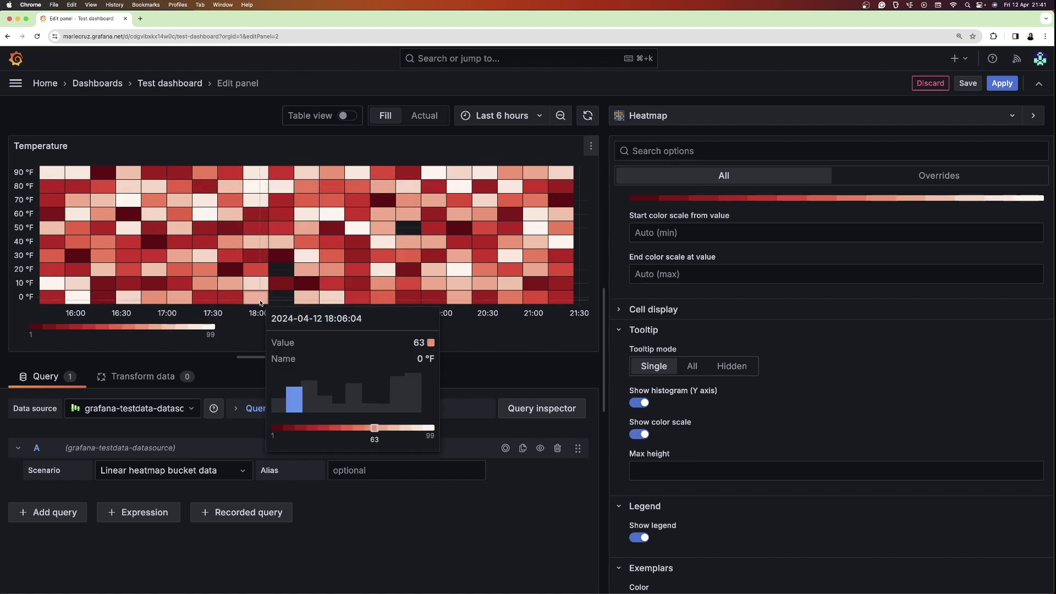